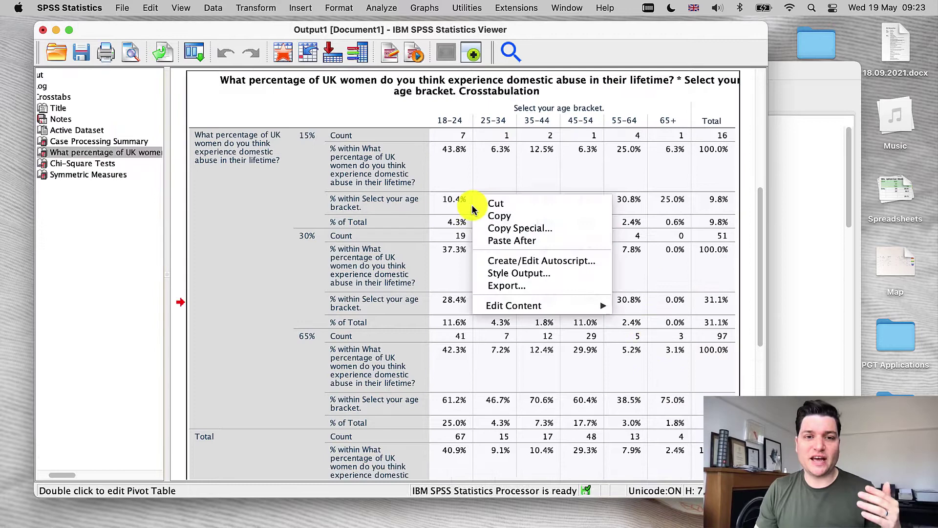
# - In Variable View, check Age's value labels to confirm 65+ is coded 6
pyautogui.click(372, 103)
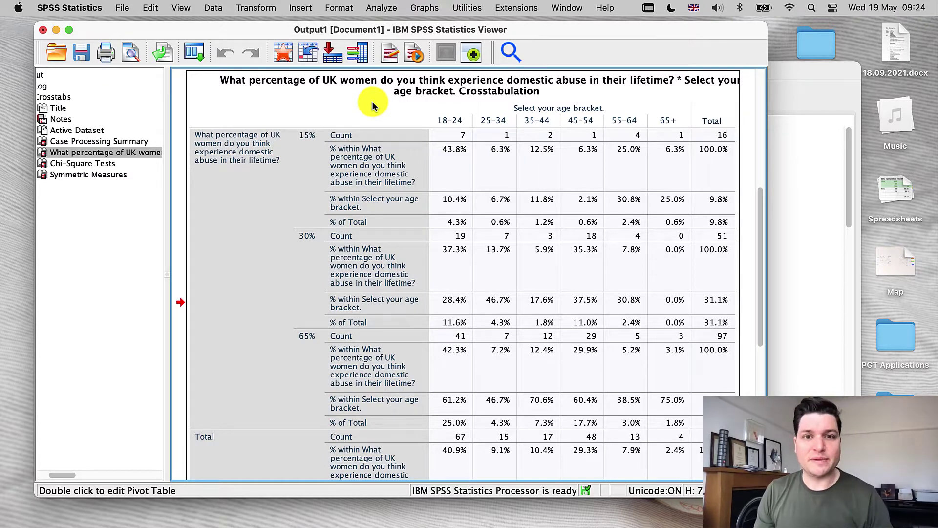
pyautogui.click(373, 106)
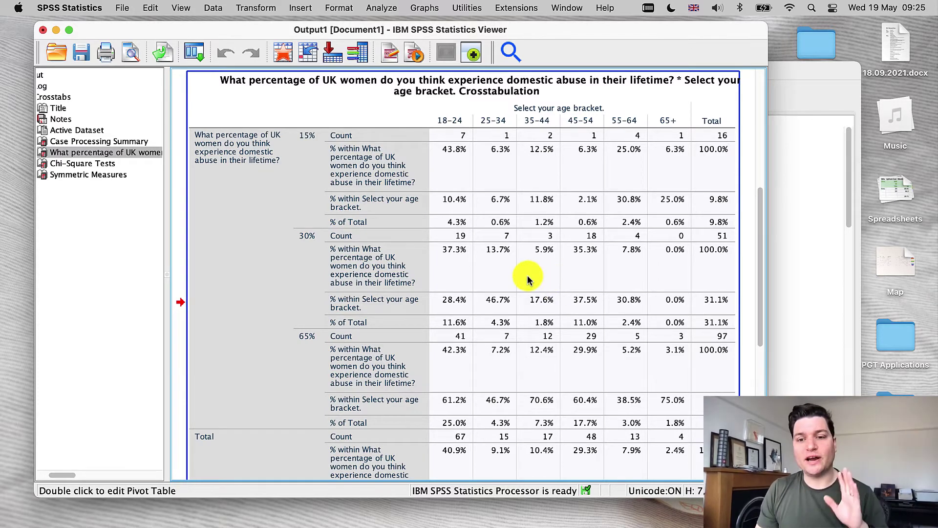
pyautogui.click(780, 71)
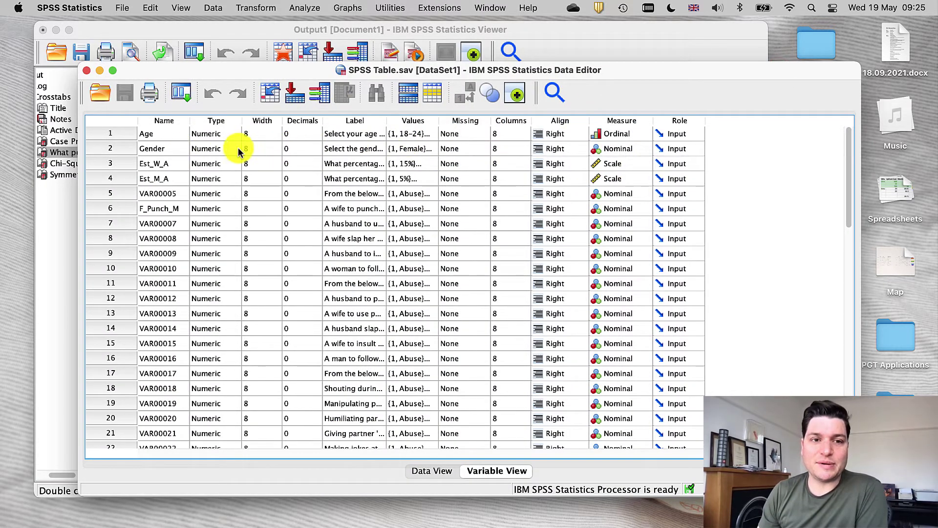
pyautogui.click(106, 137)
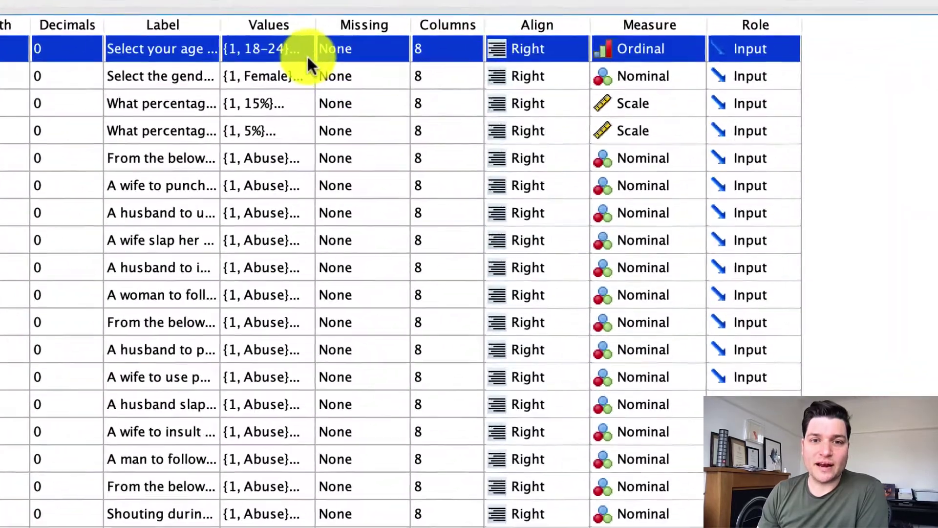
pyautogui.click(433, 135)
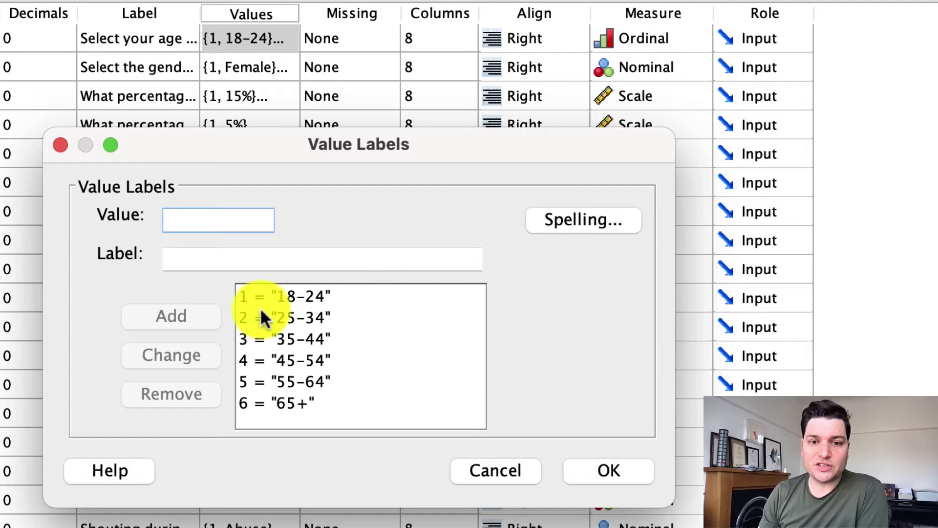
pyautogui.click(274, 404)
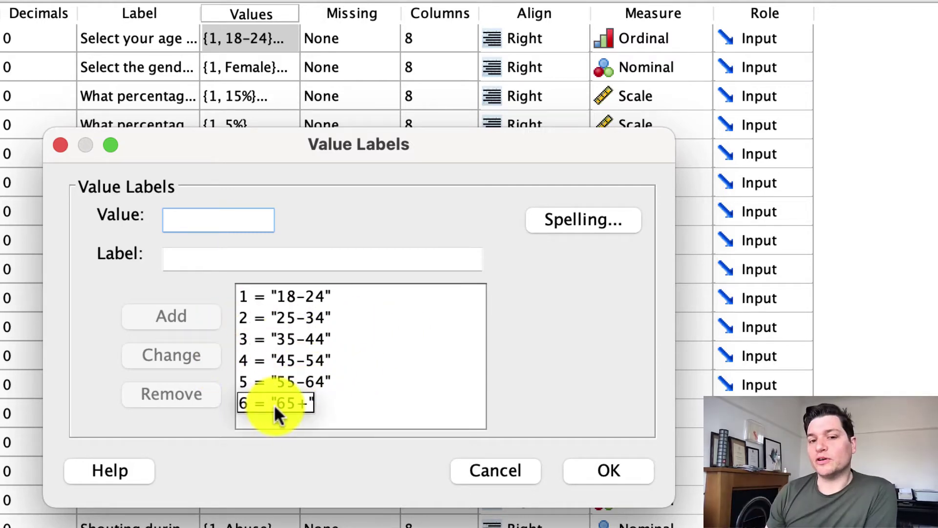
pyautogui.click(477, 476)
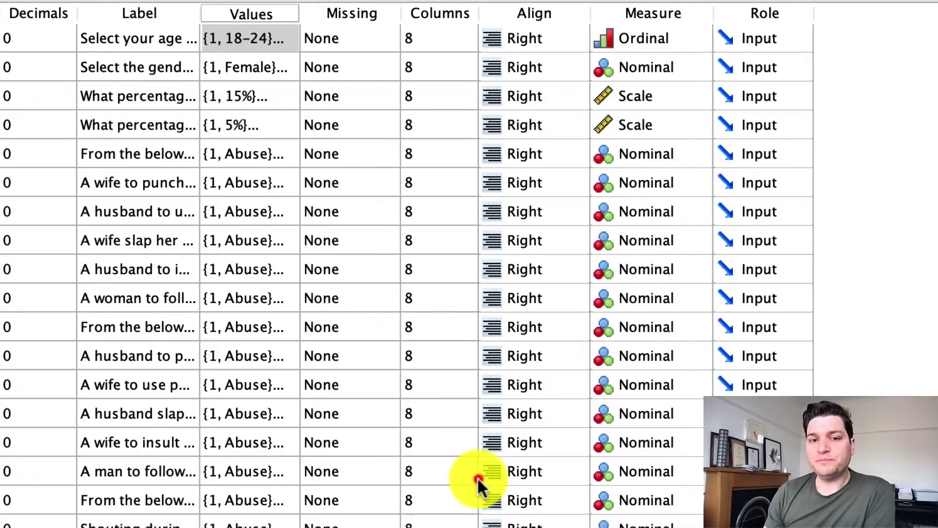
# - Set 6 as a discrete missing value for Age
pyautogui.click(343, 39)
pyautogui.click(381, 38)
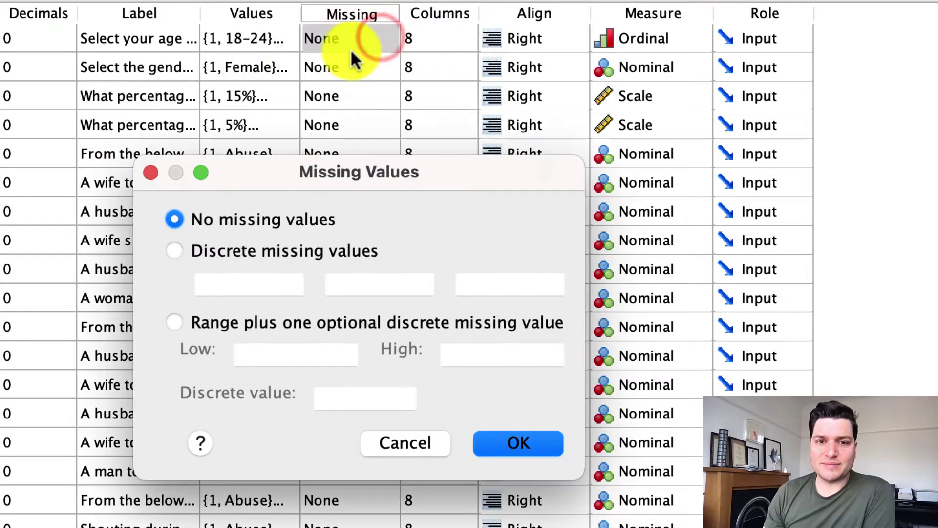
pyautogui.click(190, 253)
pyautogui.click(225, 278)
pyautogui.write('6')
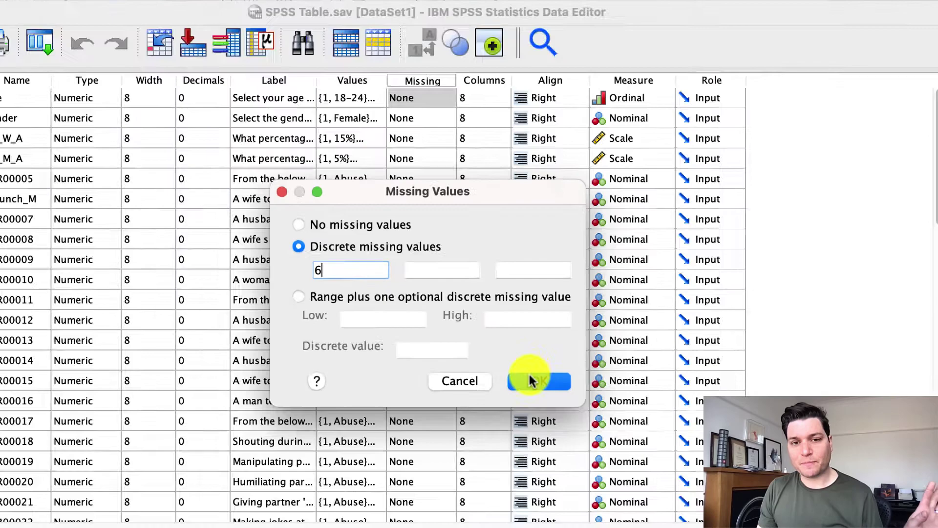
pyautogui.click(511, 440)
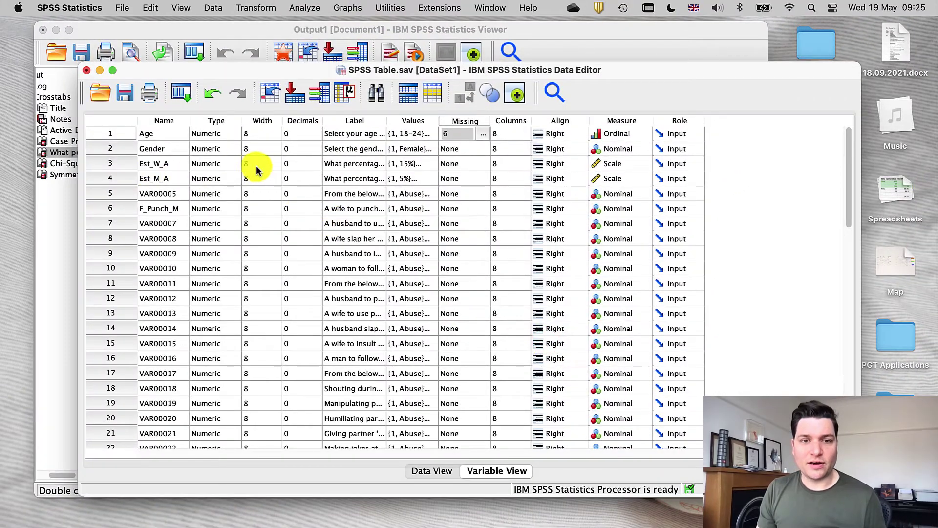
# - Check Est_W_A's value labels to see which code each percentage response uses
pyautogui.click(97, 165)
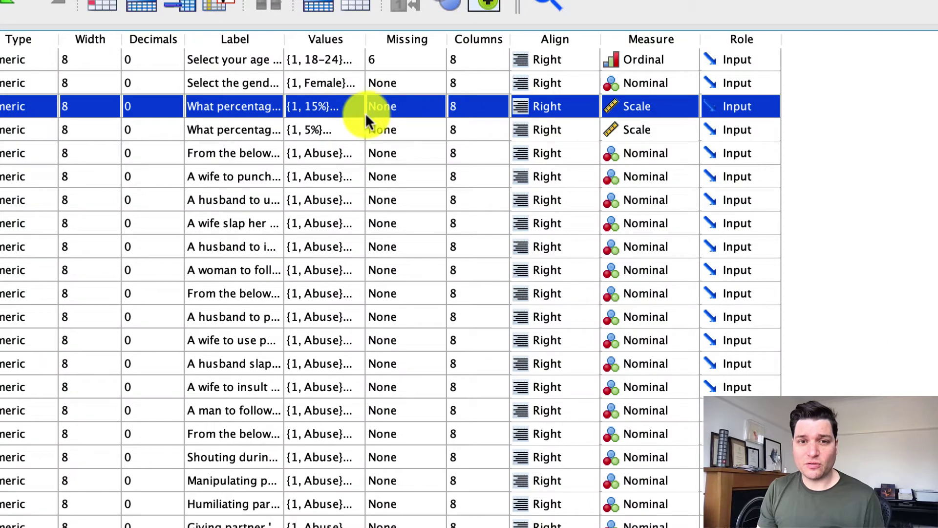
pyautogui.click(357, 113)
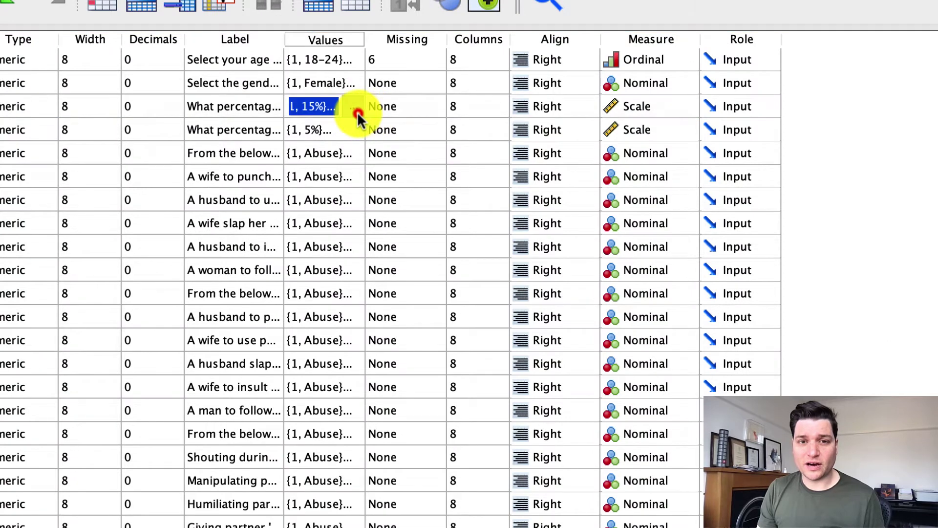
pyautogui.click(357, 112)
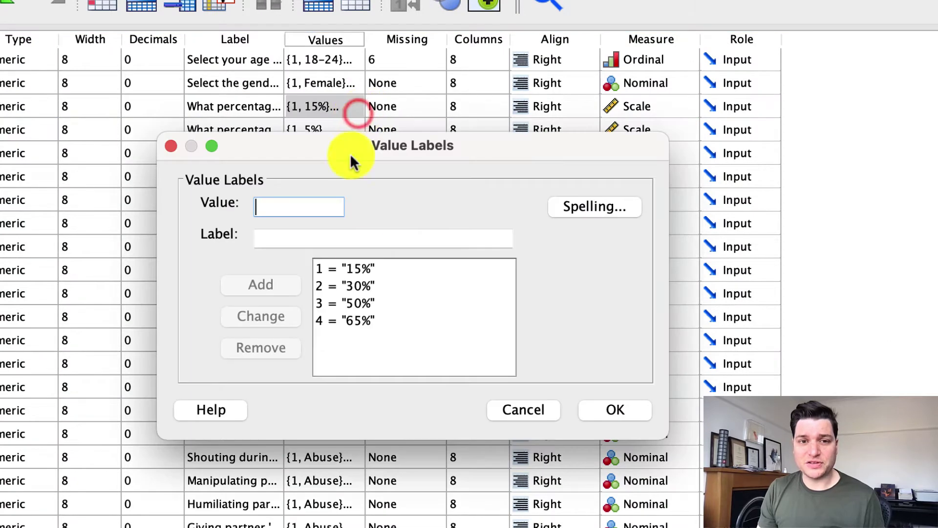
pyautogui.click(372, 296)
pyautogui.click(375, 288)
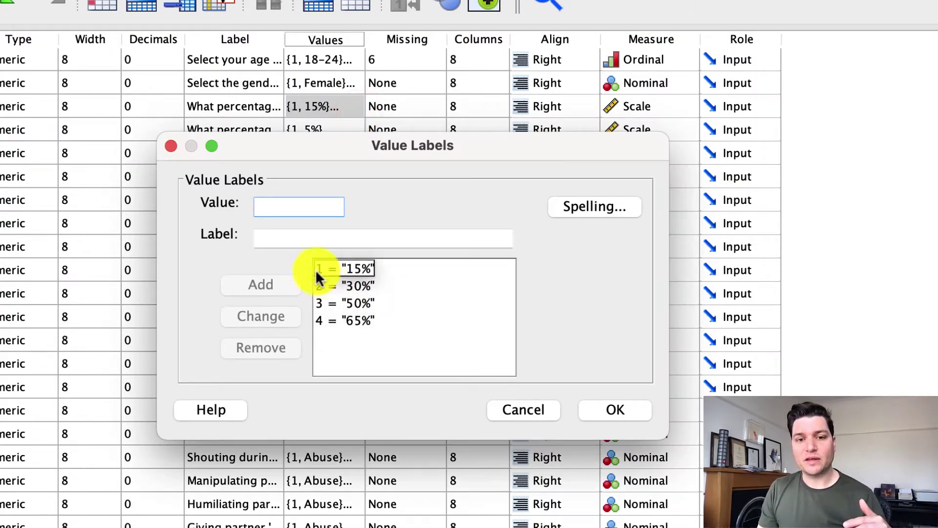
pyautogui.click(514, 411)
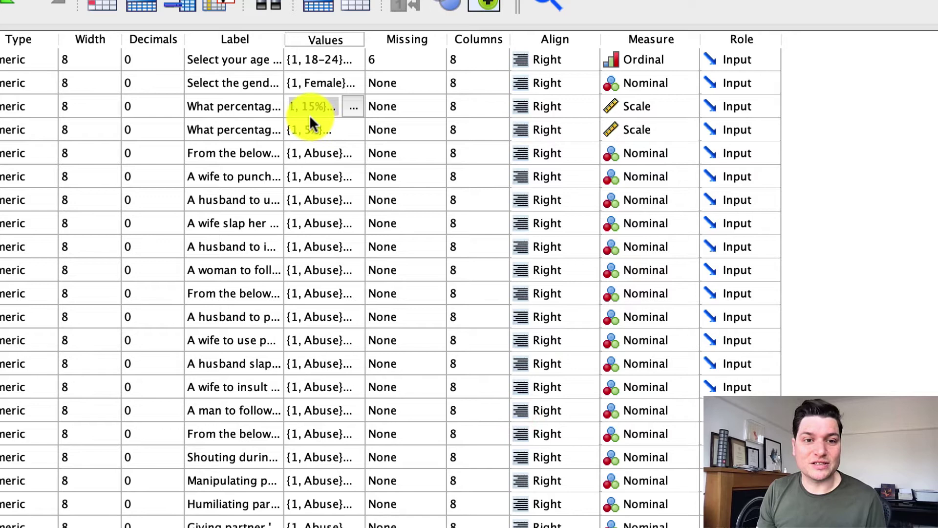
pyautogui.click(355, 107)
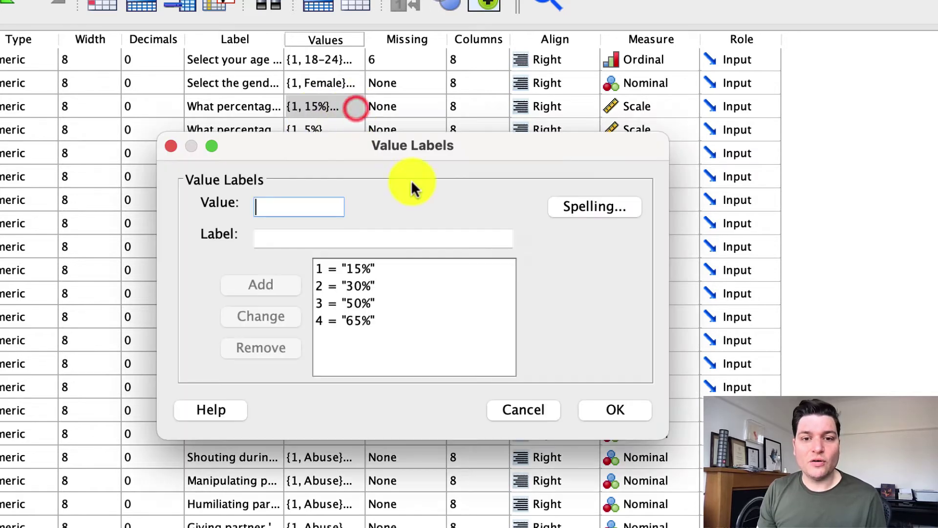
pyautogui.click(528, 407)
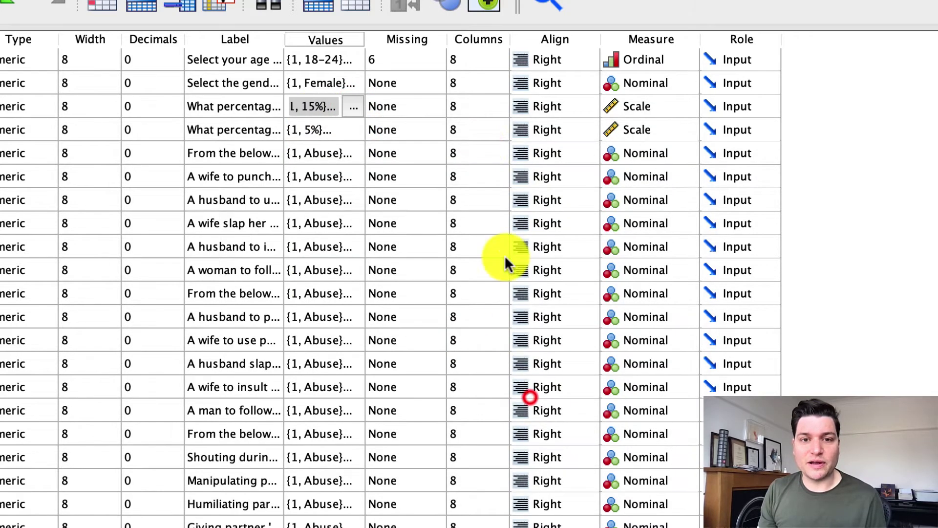
# - Define code 1 (15%) as a discrete missing value for Est_W_A
pyautogui.click(431, 115)
pyautogui.click(431, 111)
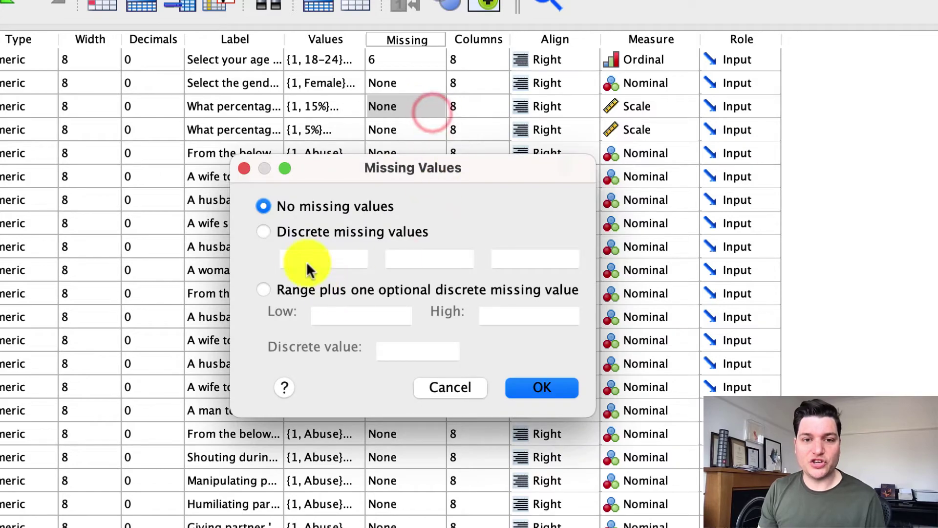
pyautogui.click(290, 234)
pyautogui.write('1')
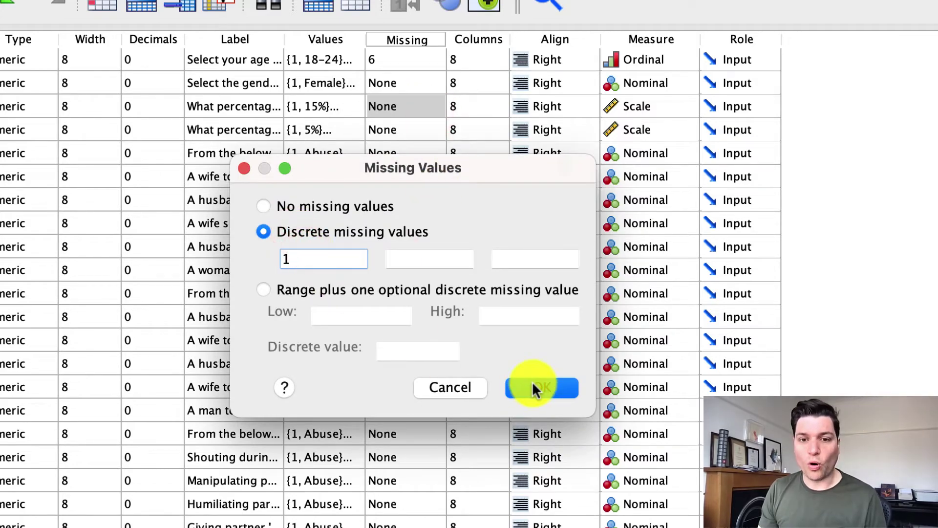
pyautogui.click(536, 388)
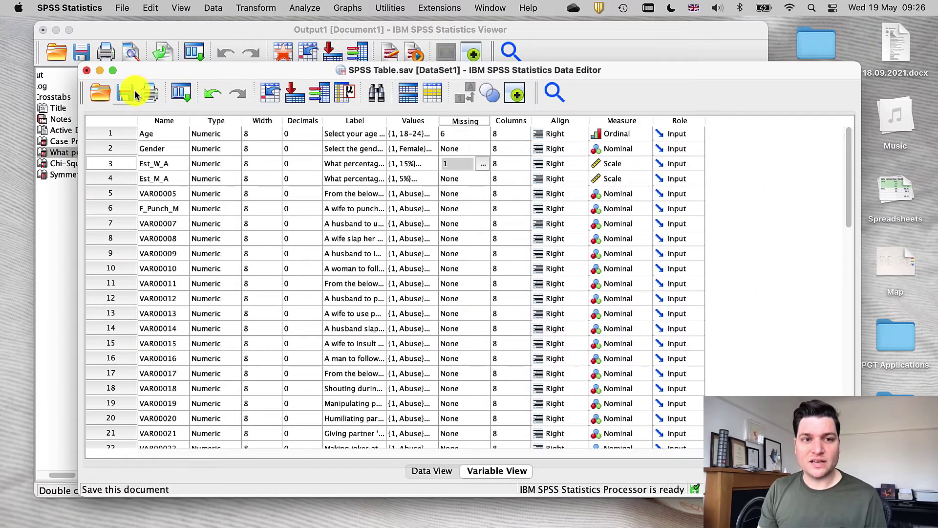
# - Re-run Crosstabs with the same row and column variables, giving 145 valid and 19 missing cases
pyautogui.click(301, 8)
pyautogui.moveTo(365, 62)
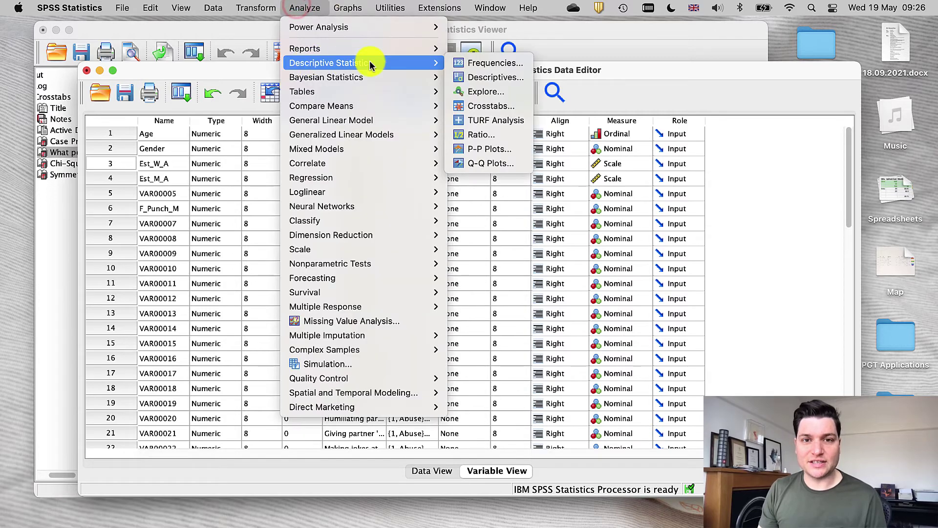
pyautogui.click(470, 105)
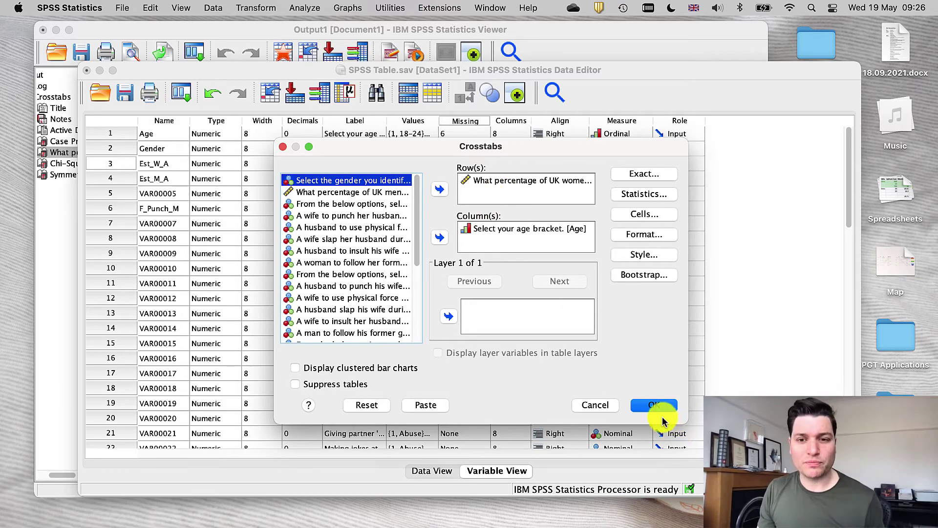
pyautogui.click(660, 402)
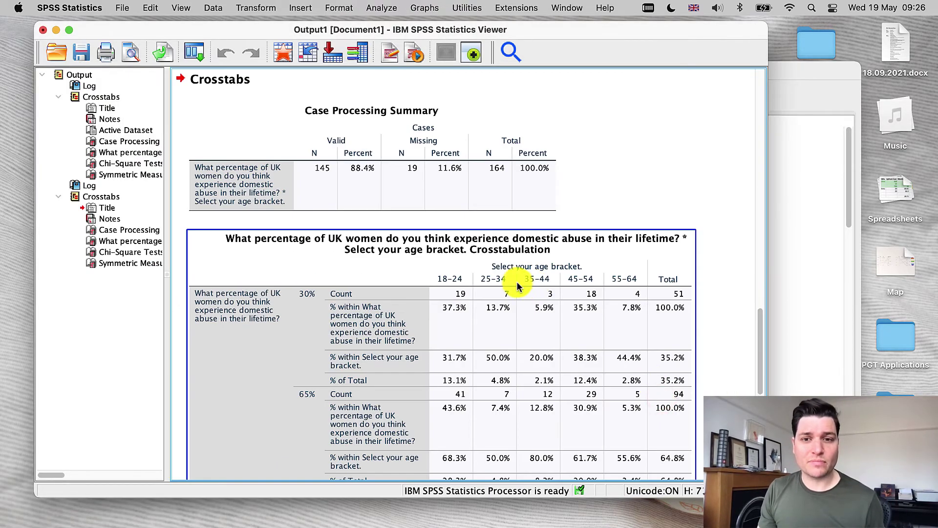
pyautogui.scroll(-8, 200, 158)
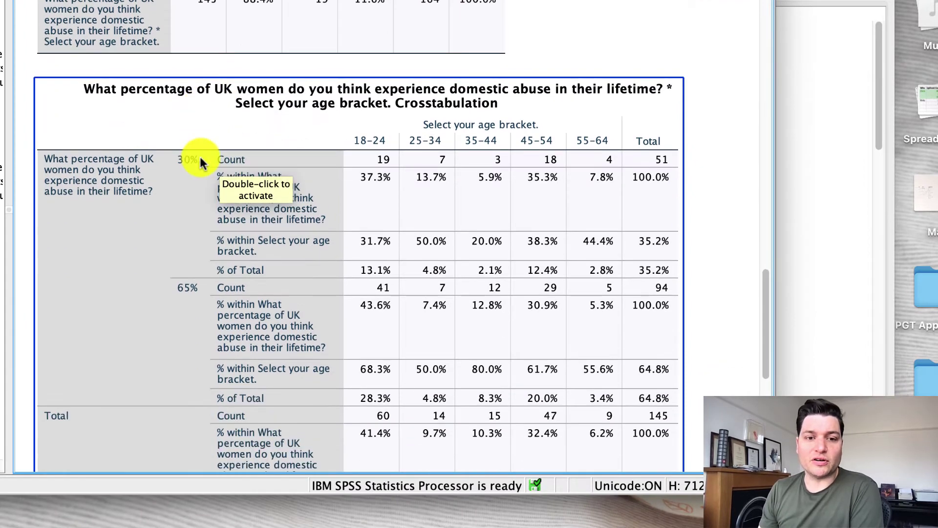
pyautogui.scroll(9, 200, 158)
pyautogui.scroll(-3, 201, 156)
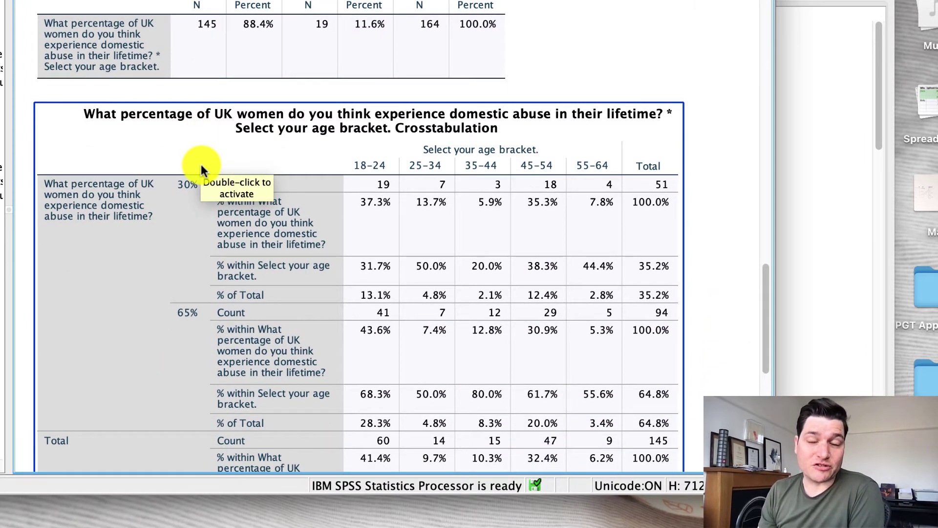
pyautogui.scroll(-2, 202, 166)
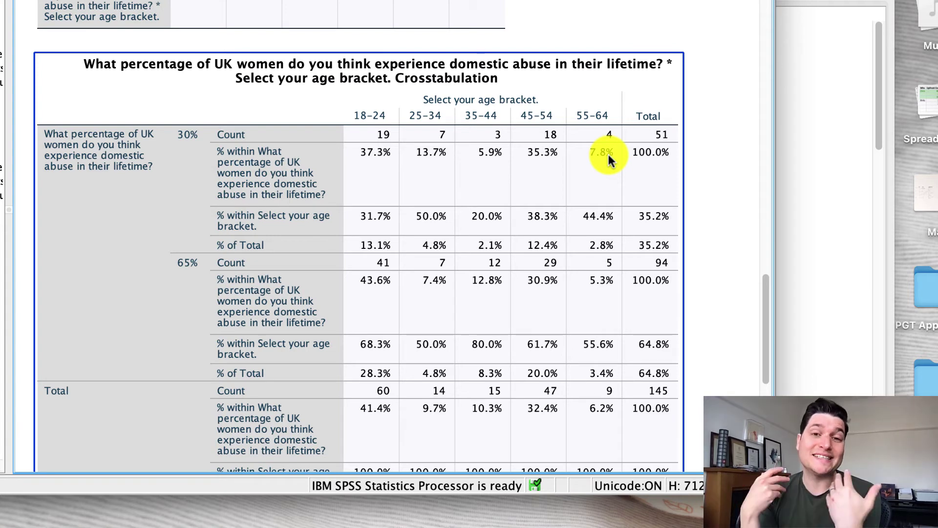
pyautogui.scroll(-10, 552, 142)
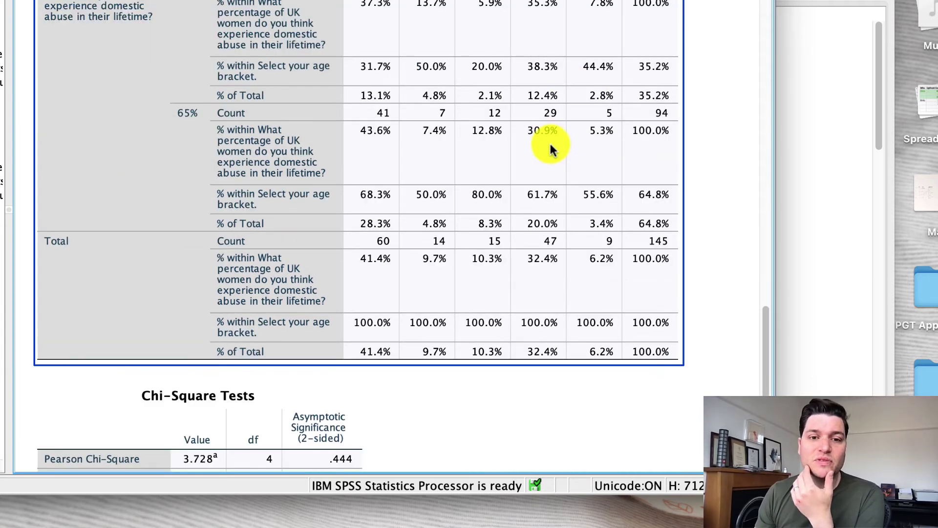
pyautogui.scroll(-2, 528, 152)
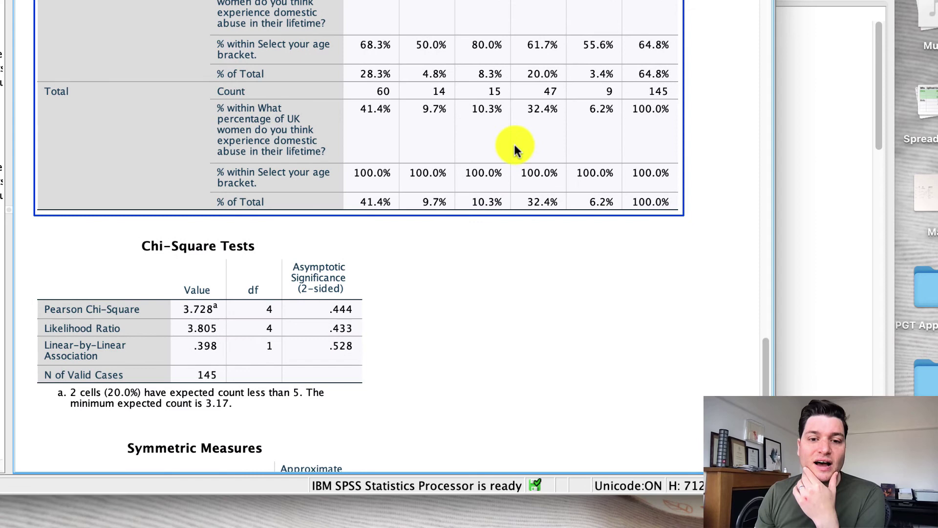
pyautogui.click(356, 265)
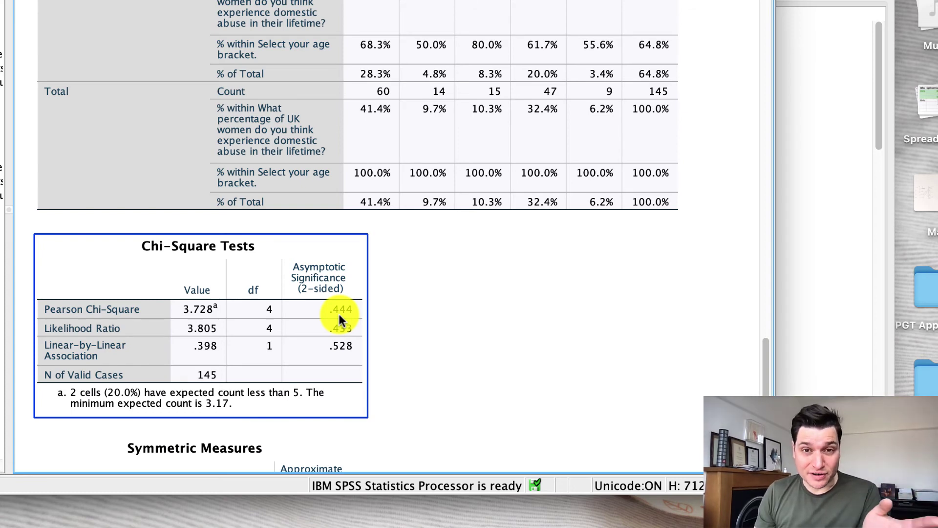
pyautogui.scroll(-5, 338, 314)
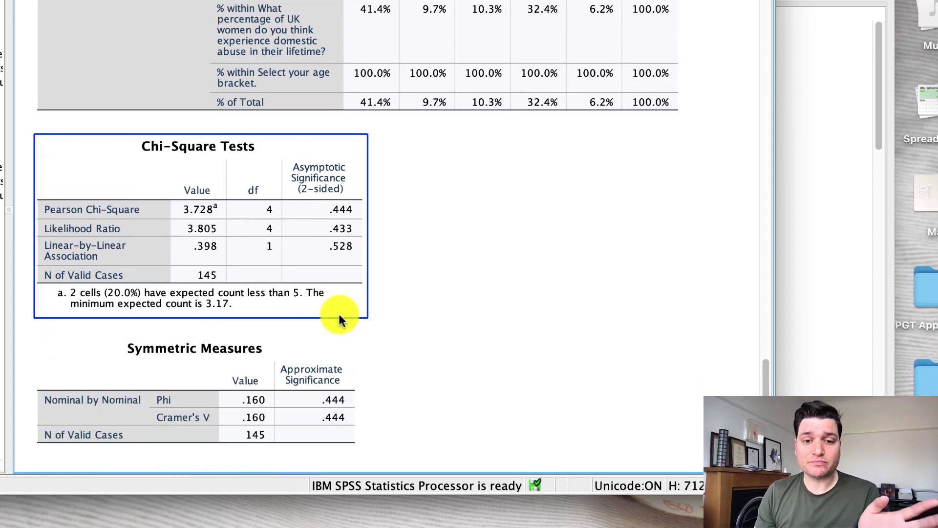
pyautogui.click(339, 314)
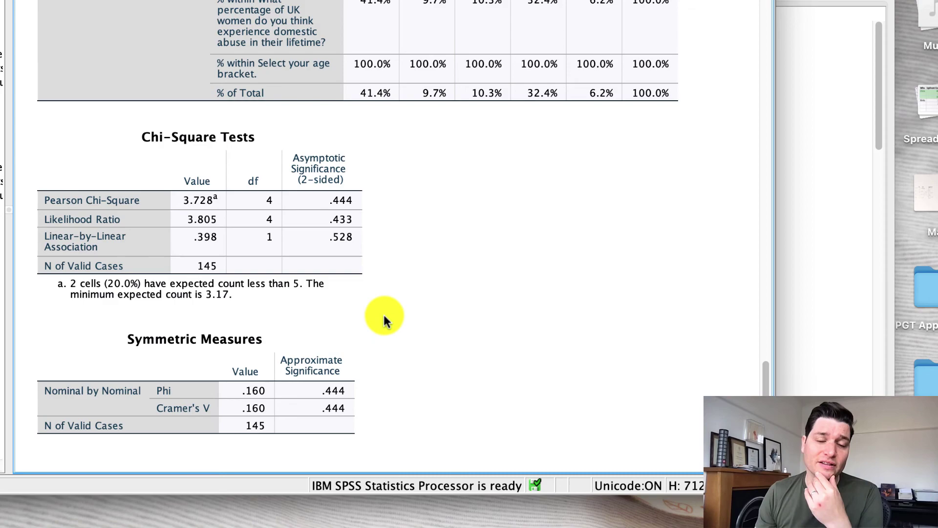
pyautogui.scroll(20, 384, 318)
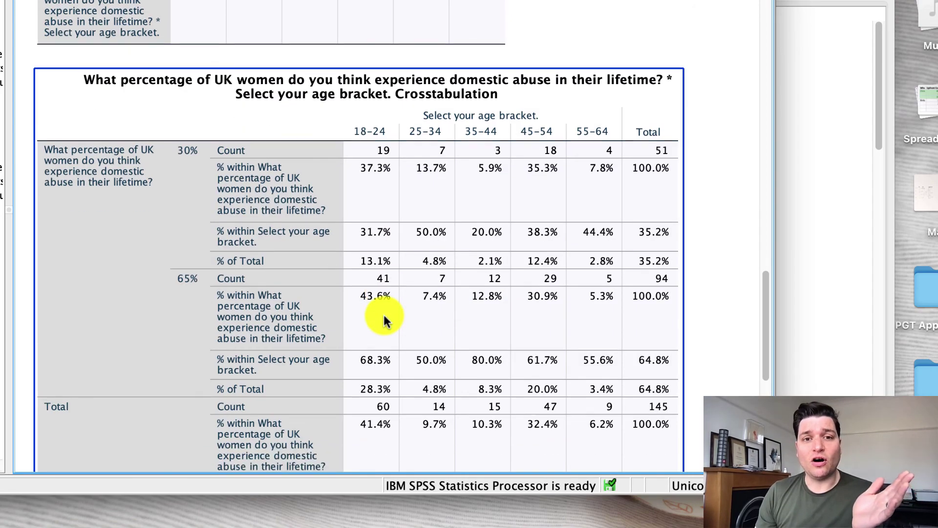